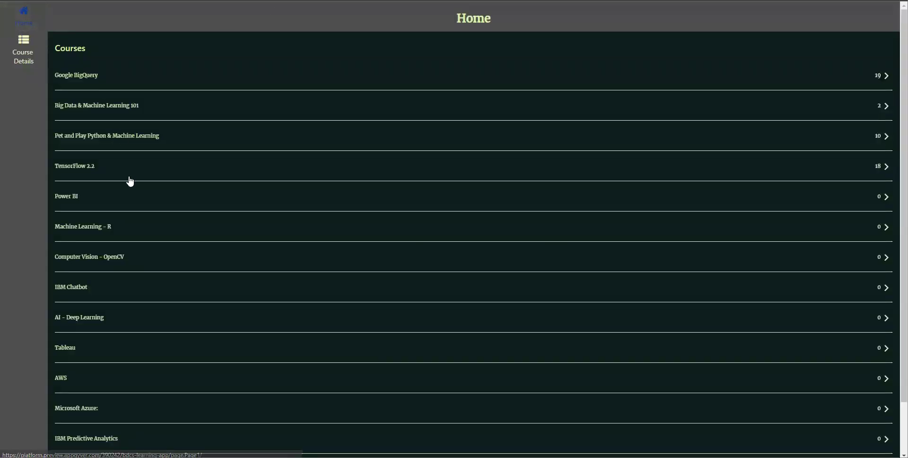
scroll(128, 181, down, 1)
scroll(128, 181, up, 1)
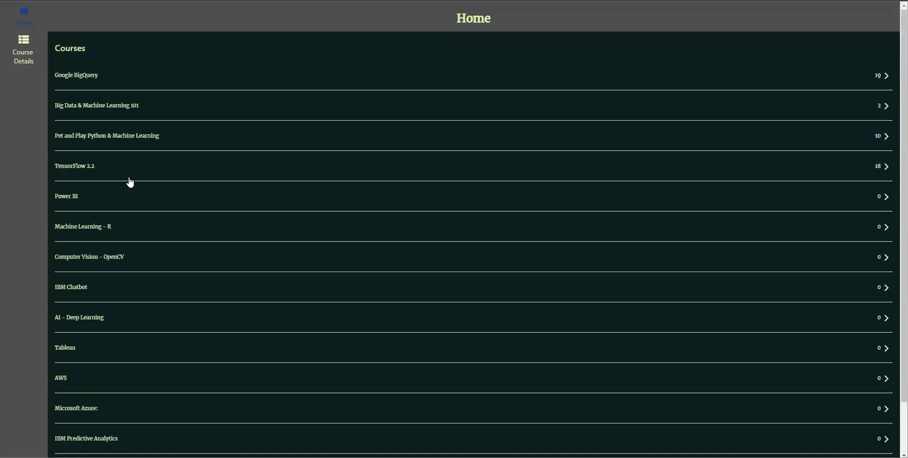
click(76, 76)
scroll(135, 139, down, 2)
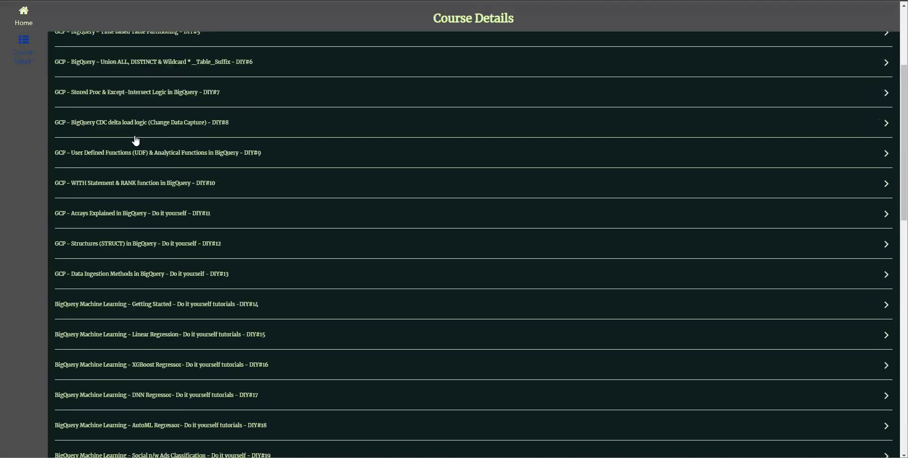
scroll(135, 139, down, 5)
scroll(135, 139, down, 2)
scroll(135, 139, down, 3)
scroll(135, 140, up, 2)
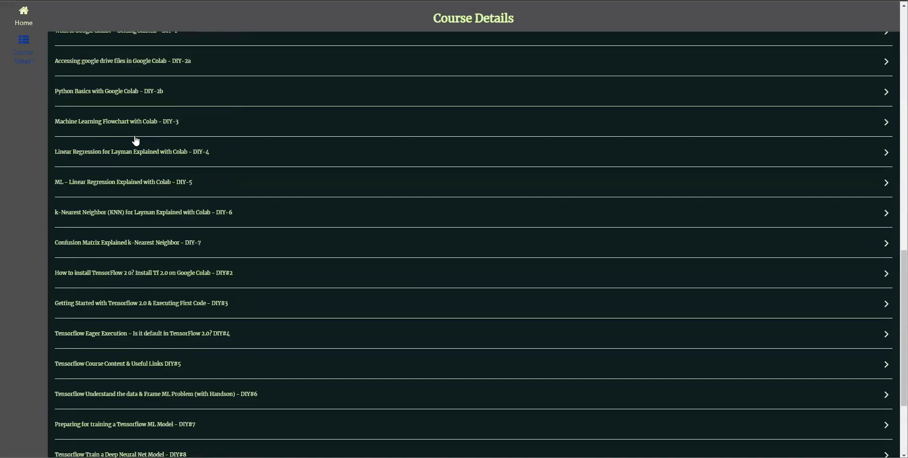
scroll(136, 139, up, 5)
scroll(136, 140, up, 3)
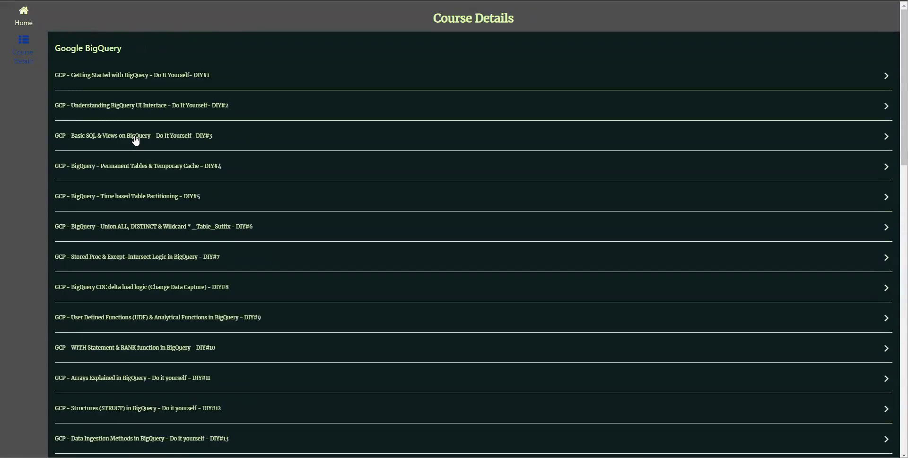
click(23, 19)
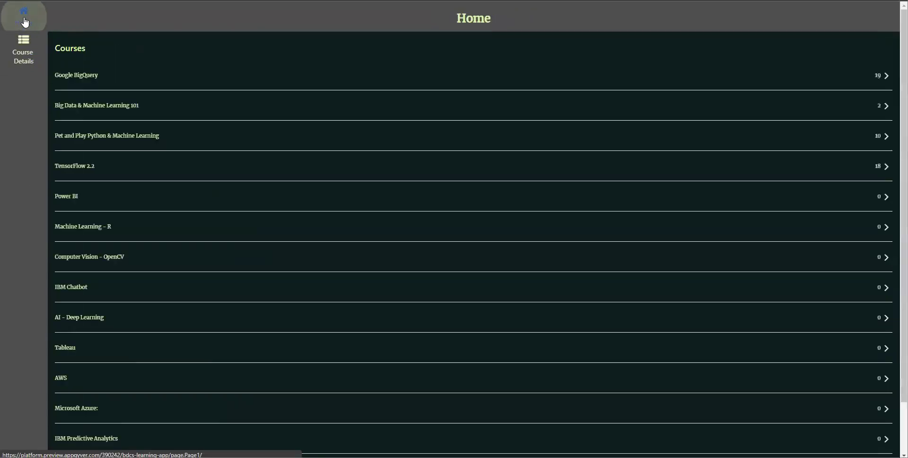
click(83, 168)
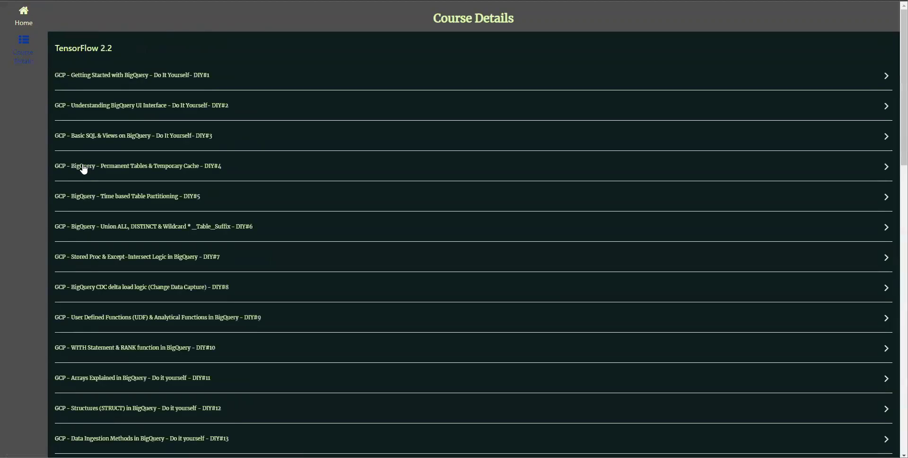
scroll(95, 153, down, 2)
scroll(99, 157, down, 6)
scroll(100, 156, up, 5)
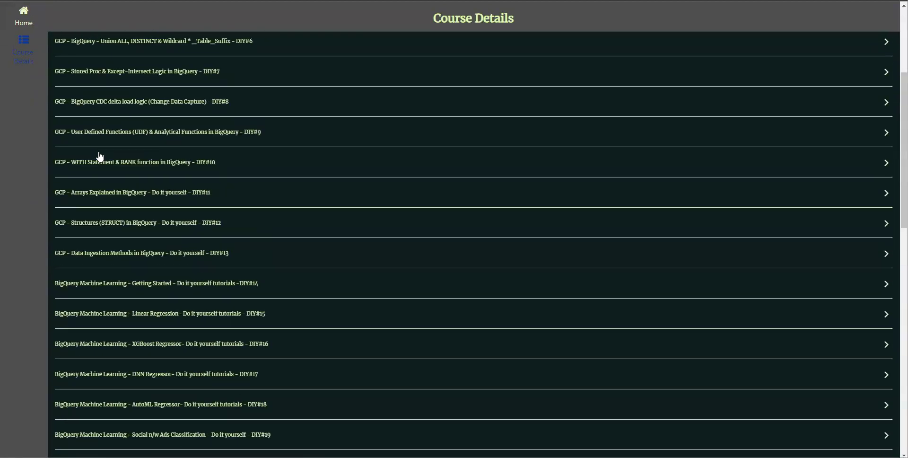
scroll(100, 156, up, 1)
scroll(99, 156, up, 2)
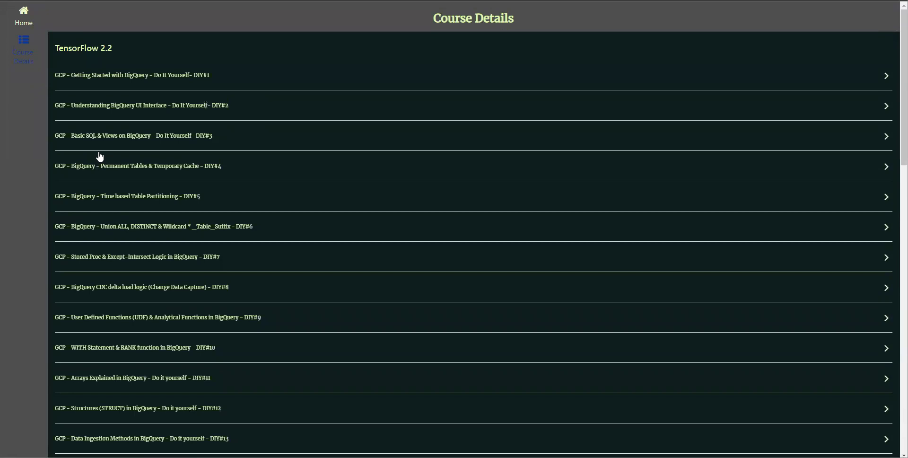
click(24, 16)
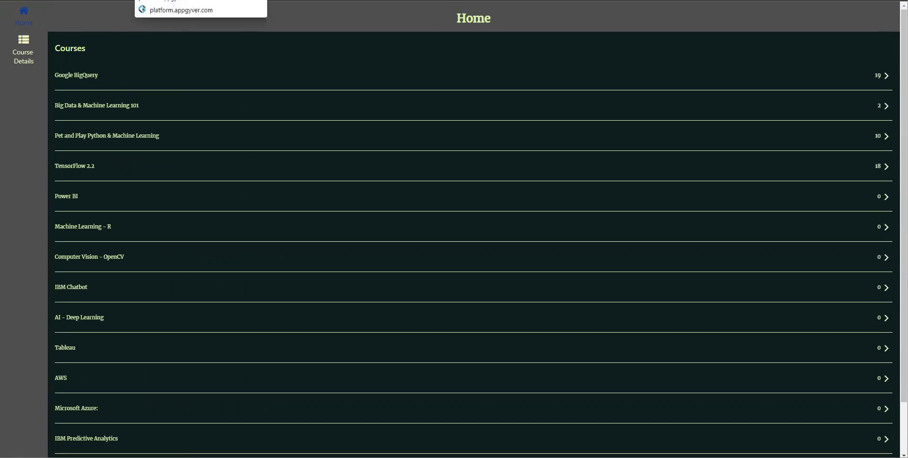
Step: Return to Composer, collapse the logic panel and zoom the browser to 125%
click(201, 1)
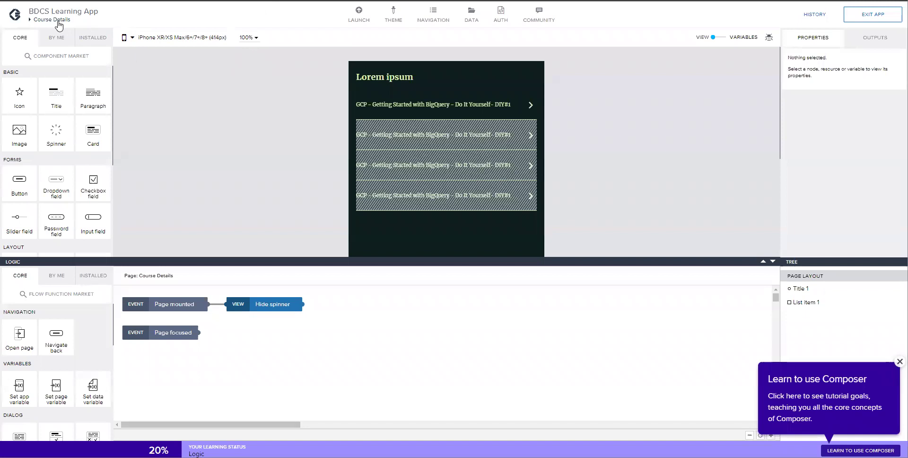
click(774, 262)
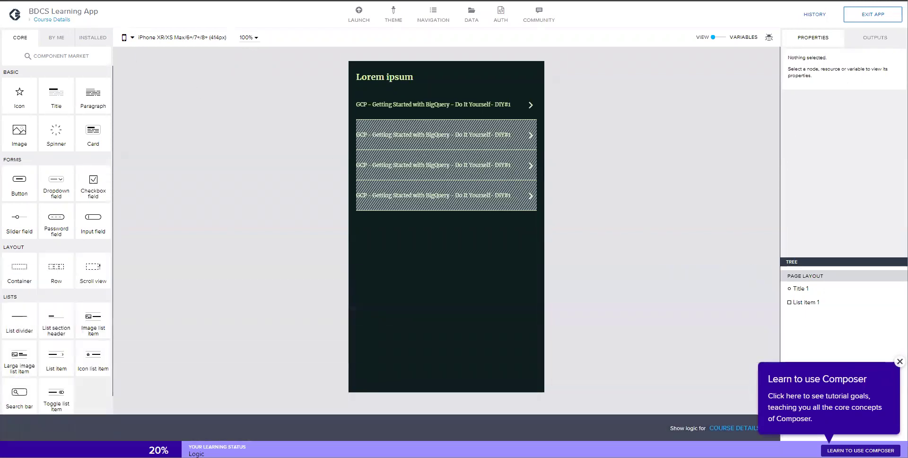
click(897, 2)
click(878, 57)
click(878, 56)
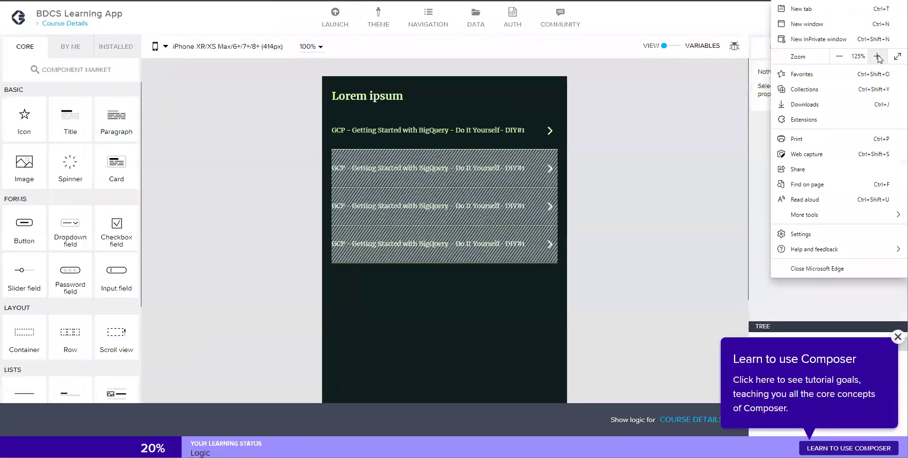
Step: Dismiss the tutorial prompt and select the Course Details page's List item 1
click(632, 164)
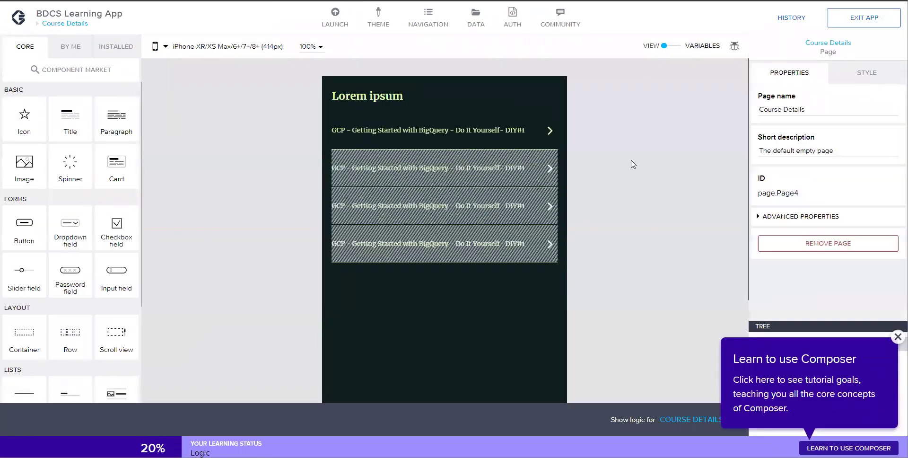
click(897, 337)
click(437, 141)
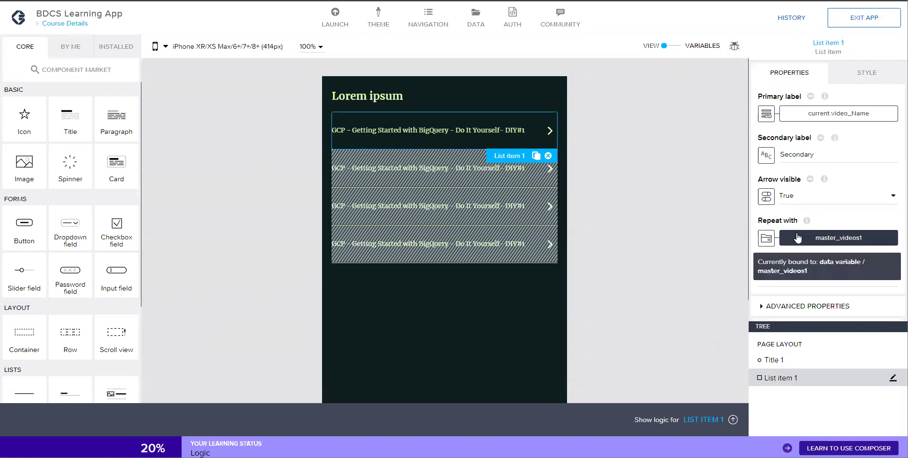
Step: Switch List item 1's Repeat with binding to Formula, prefilled with data.master_videos1
click(797, 238)
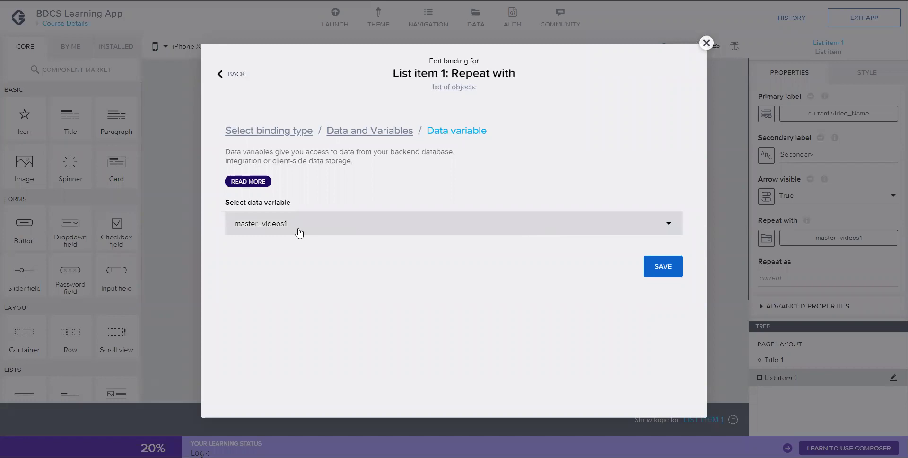
click(231, 73)
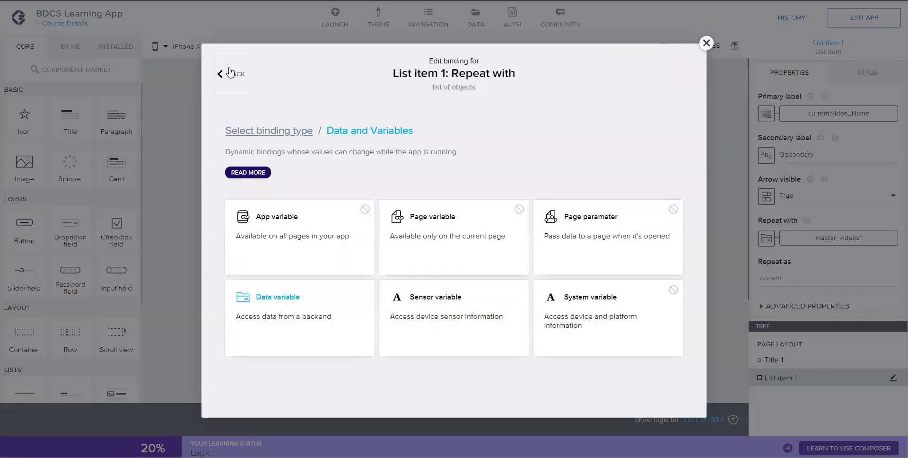
click(230, 73)
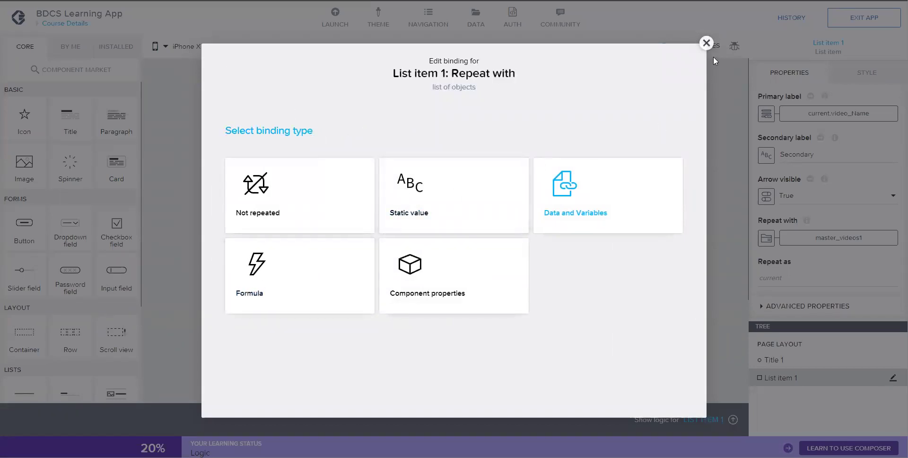
click(706, 44)
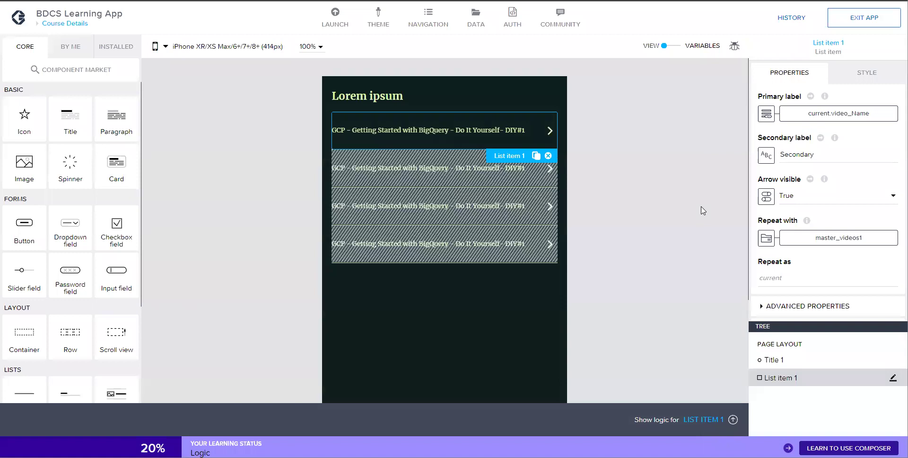
mouse_move(838, 238)
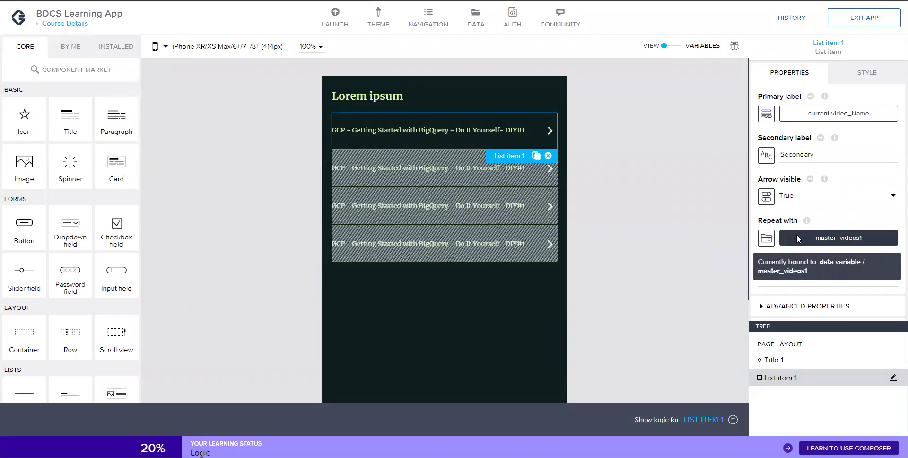
click(797, 239)
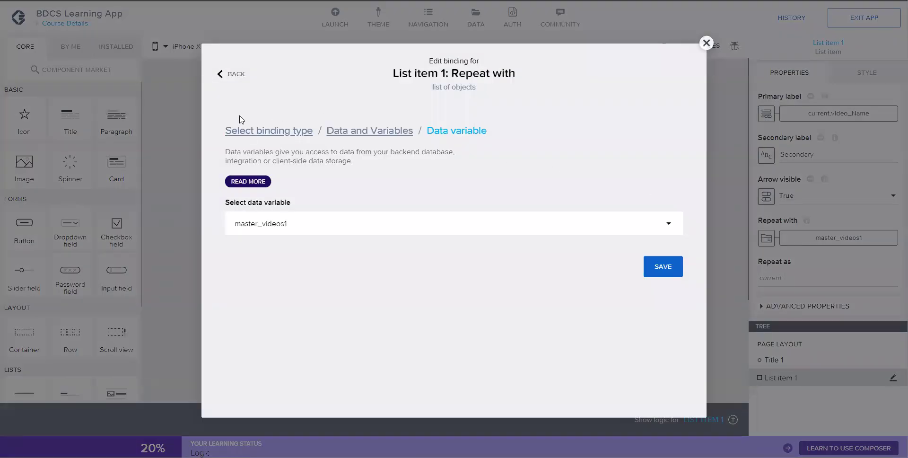
click(244, 135)
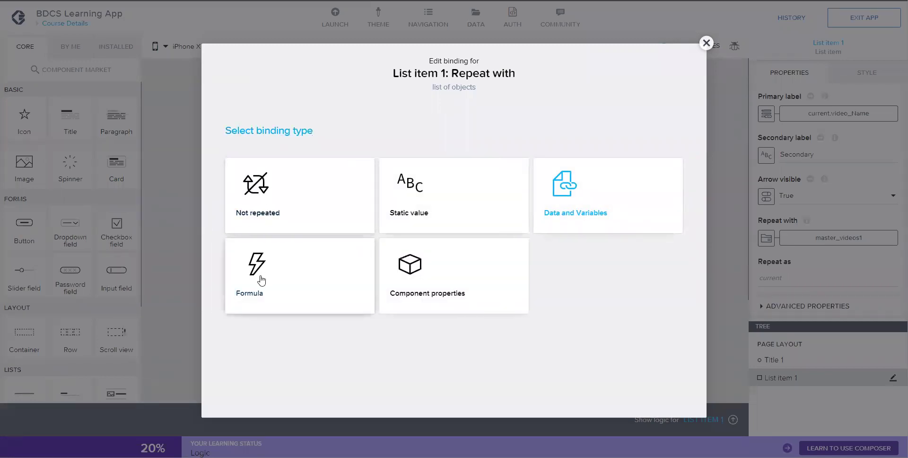
click(261, 281)
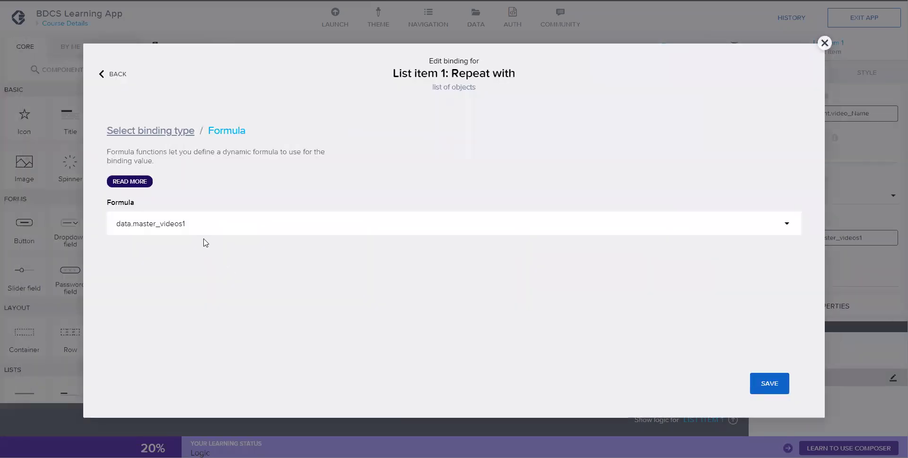
Step: Start the SELECT(data.master_videos1, IF(...)) formula with item.group in the condition
click(169, 225)
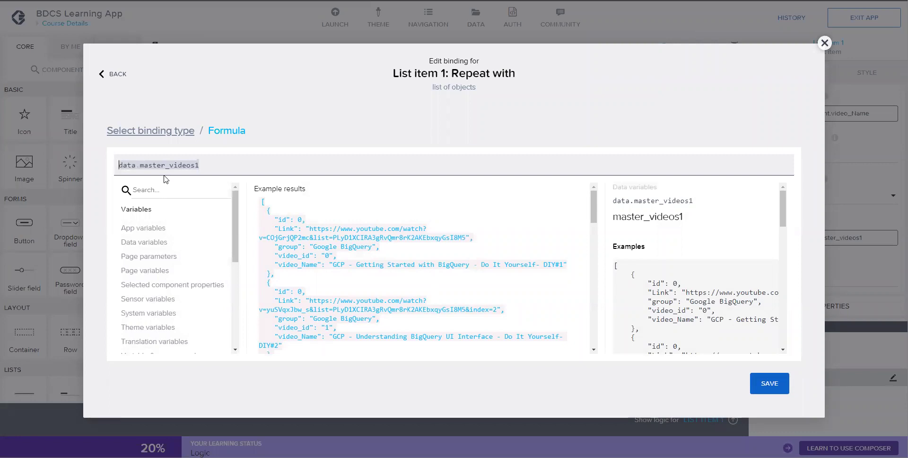
text(SE)
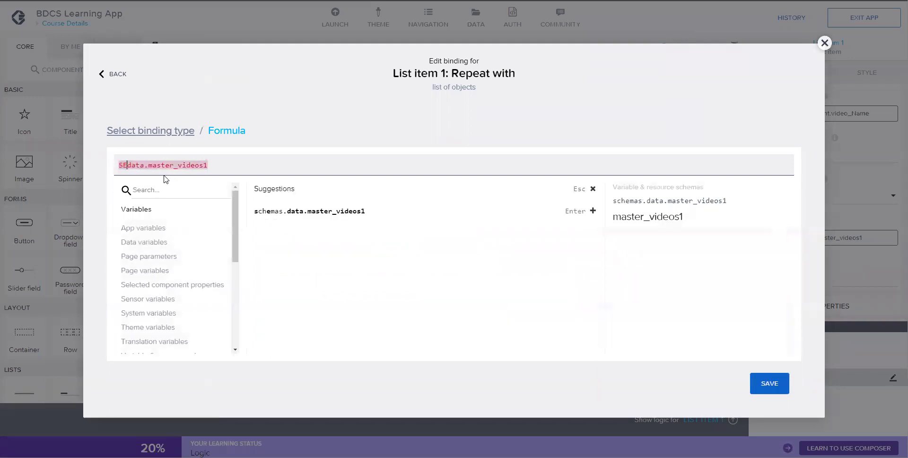
text(LECT()
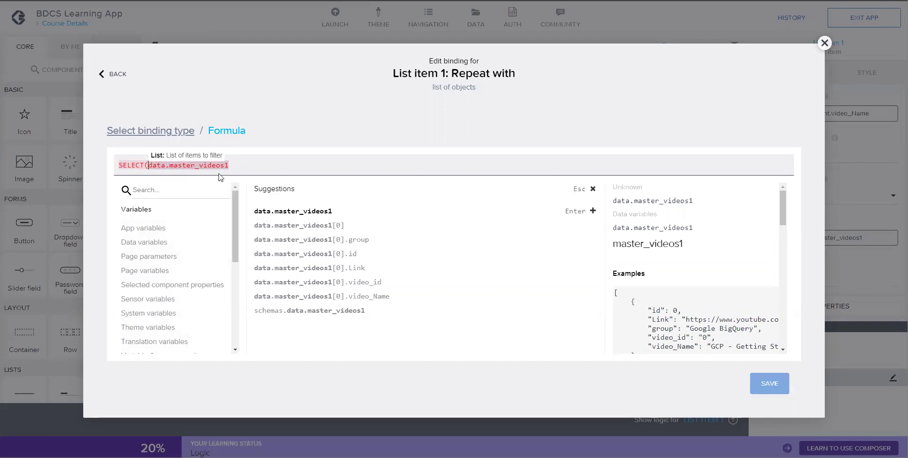
click(125, 164)
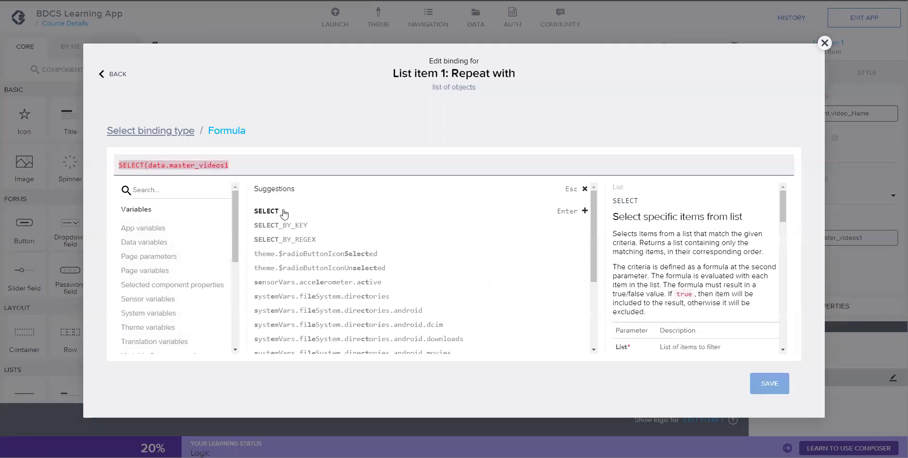
scroll(723, 272, down, 1)
scroll(723, 272, down, 2)
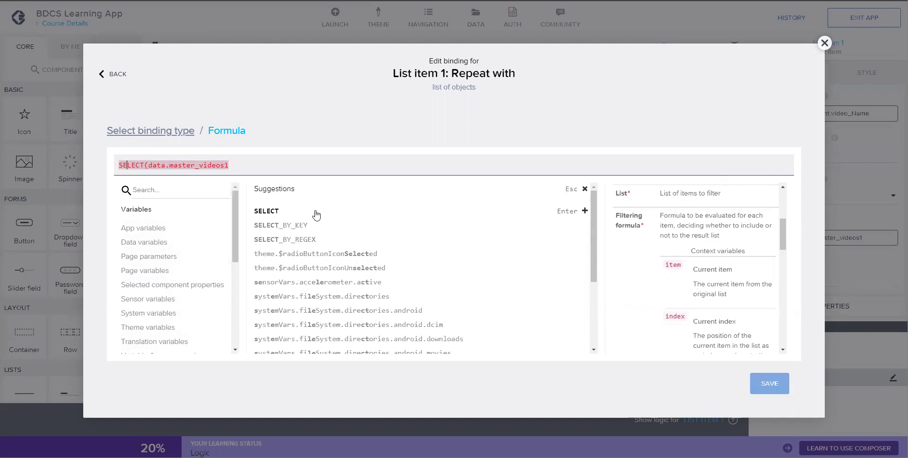
click(242, 167)
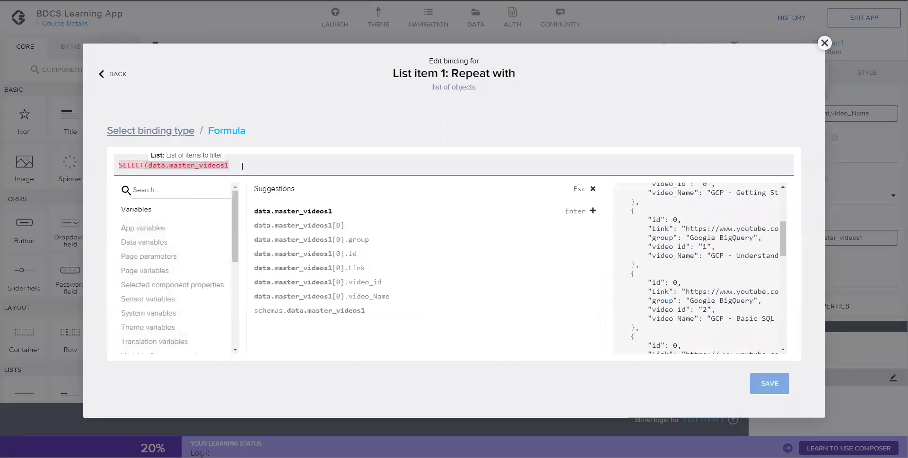
text(,)
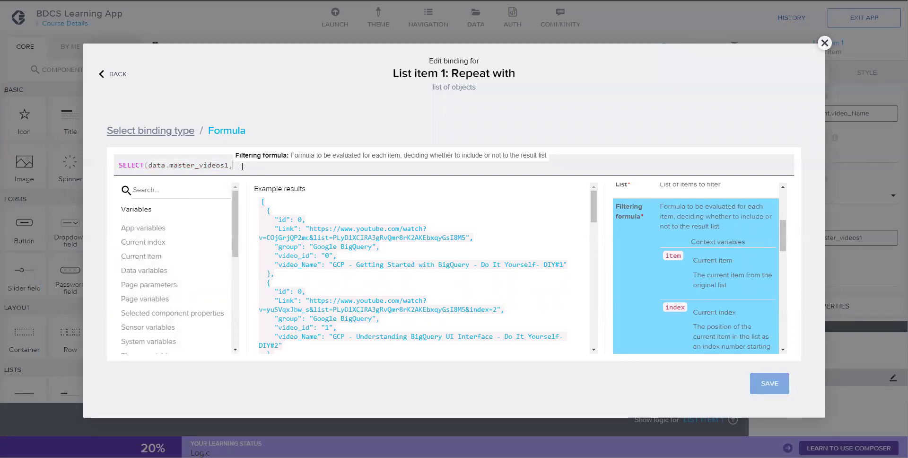
text(i)
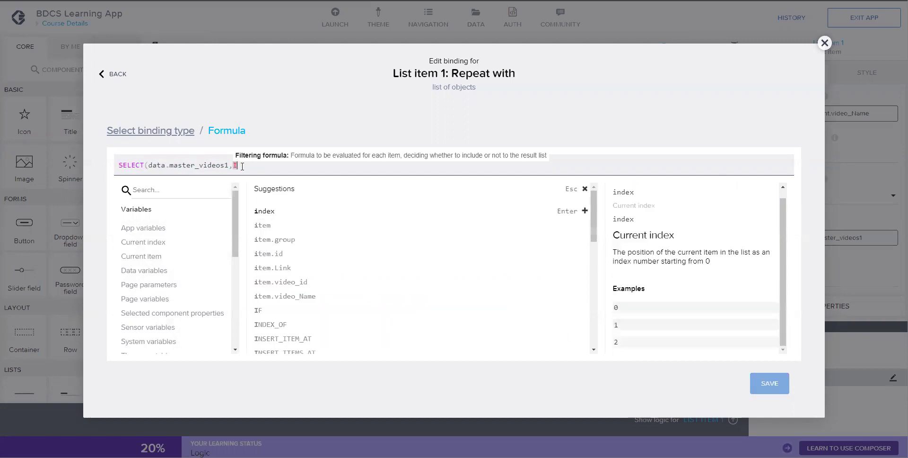
text(f)
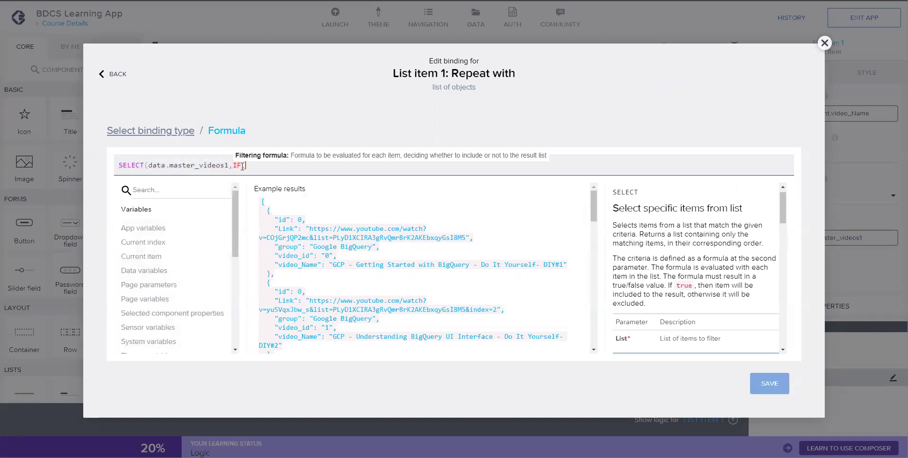
text(()
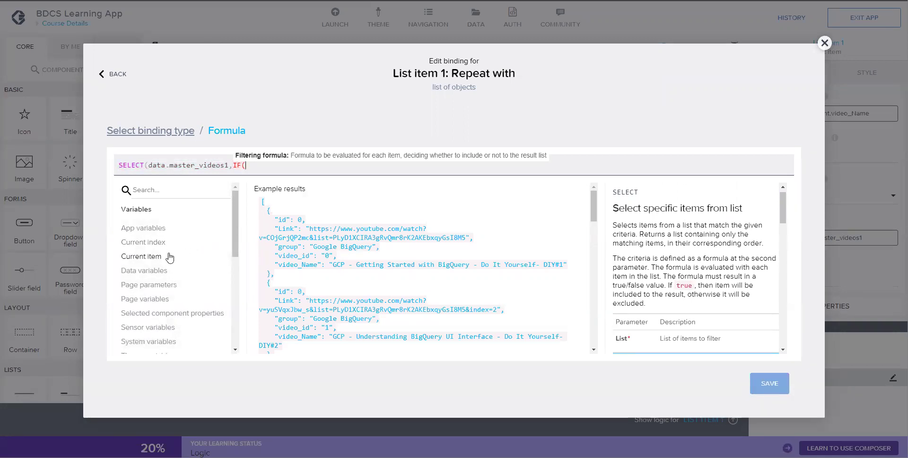
click(169, 258)
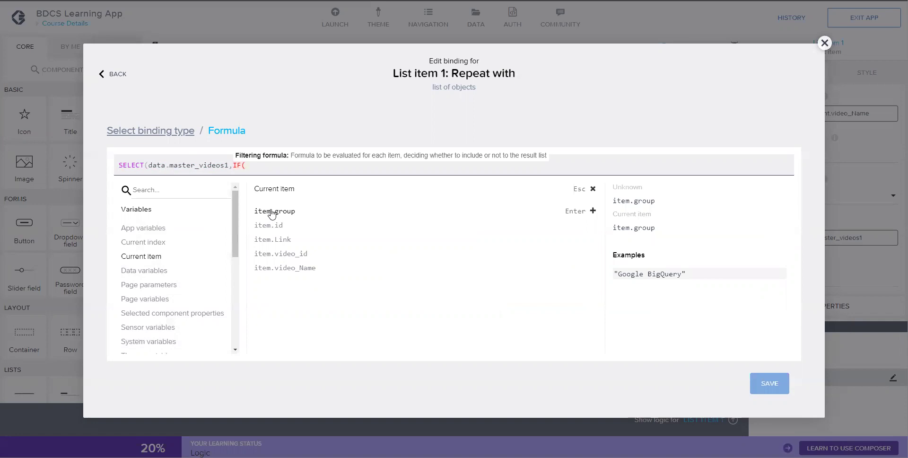
click(272, 212)
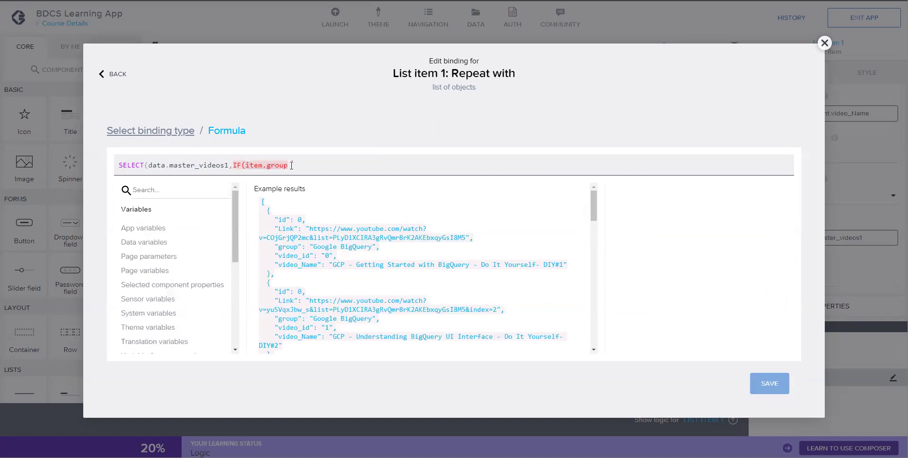
text(==)
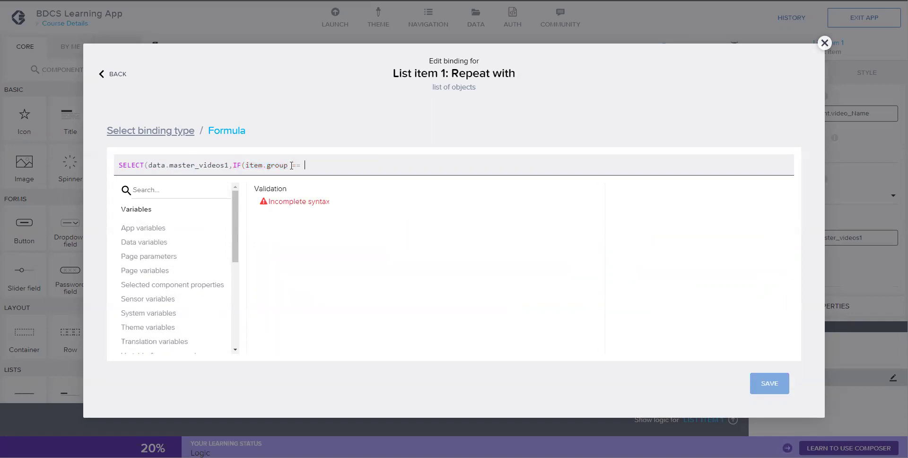
Step: Complete the condition as item.group==params.param_group, returning true, else false
key(BackSpace)
key(BackSpace)
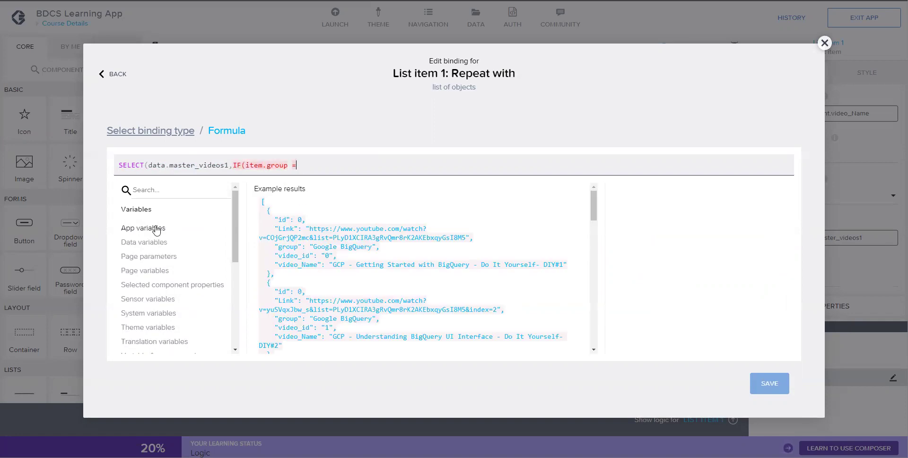
click(157, 256)
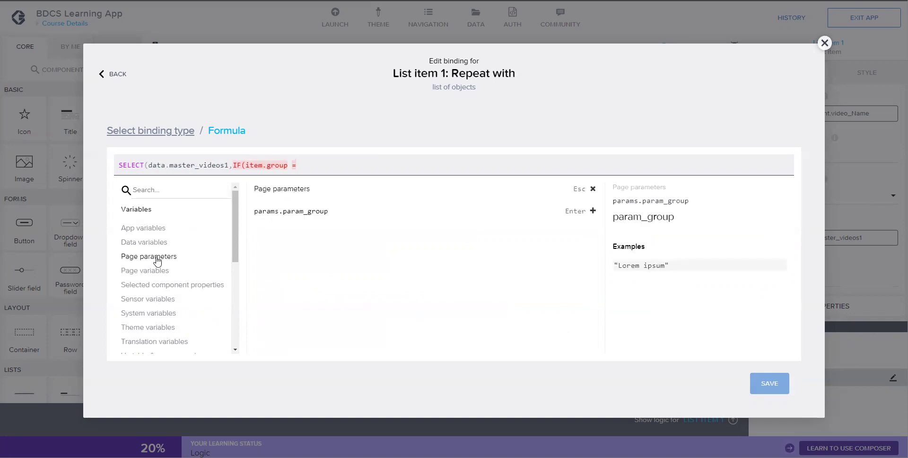
click(296, 216)
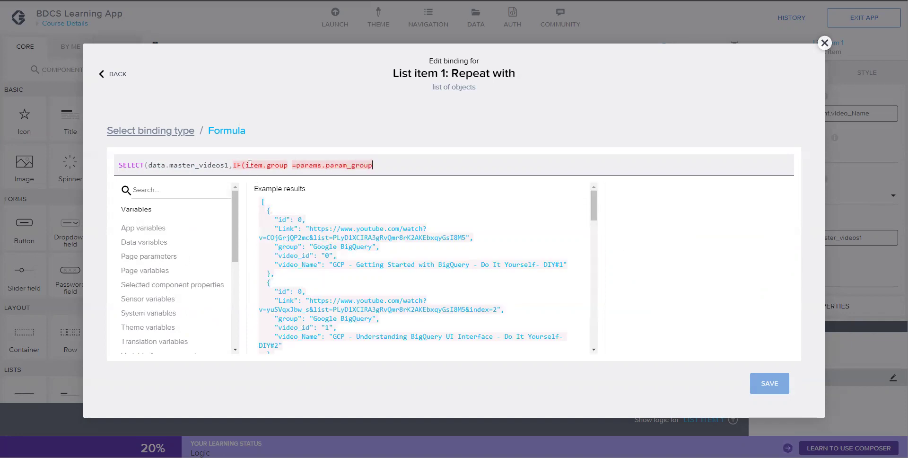
click(289, 165)
key(Delete)
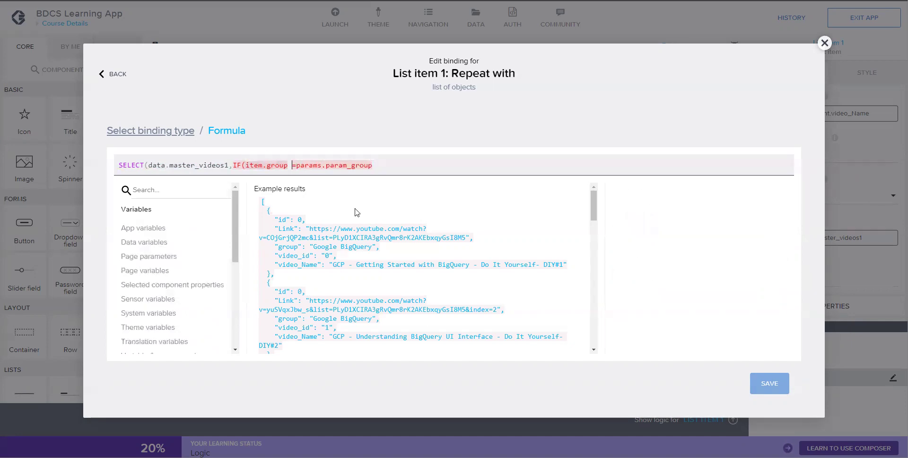
click(384, 164)
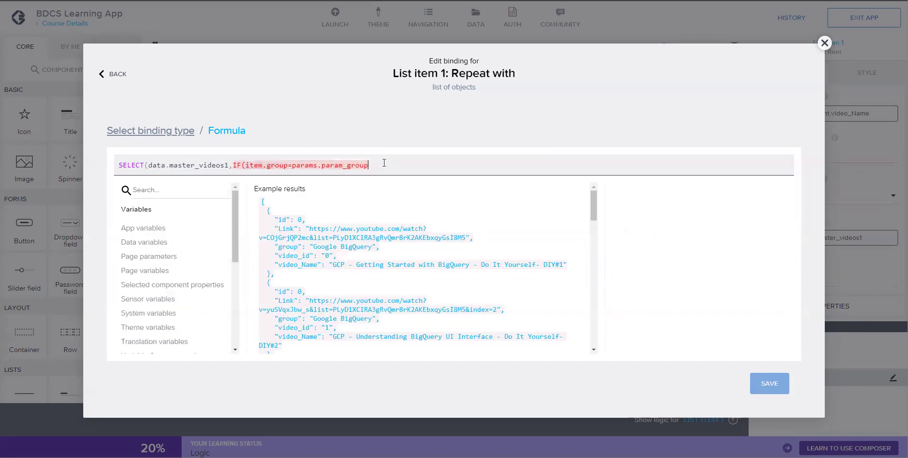
text(, )
text(true, fal)
text(se)))
click(292, 166)
click(288, 167)
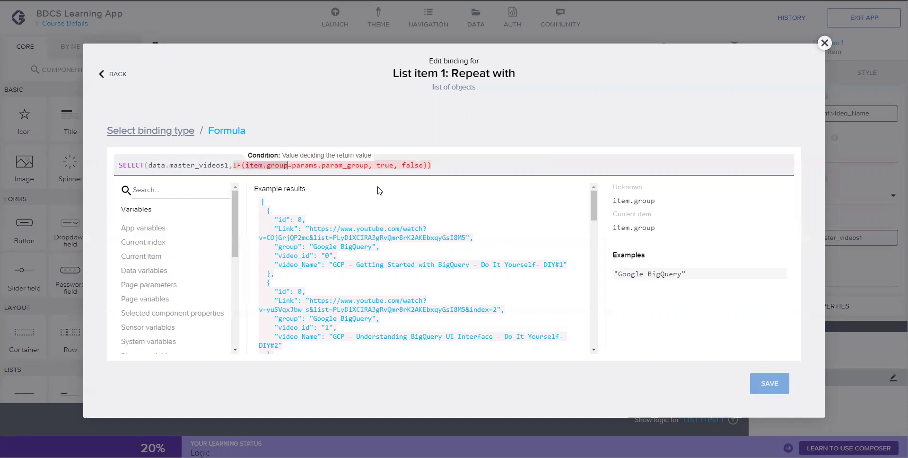
text(=)
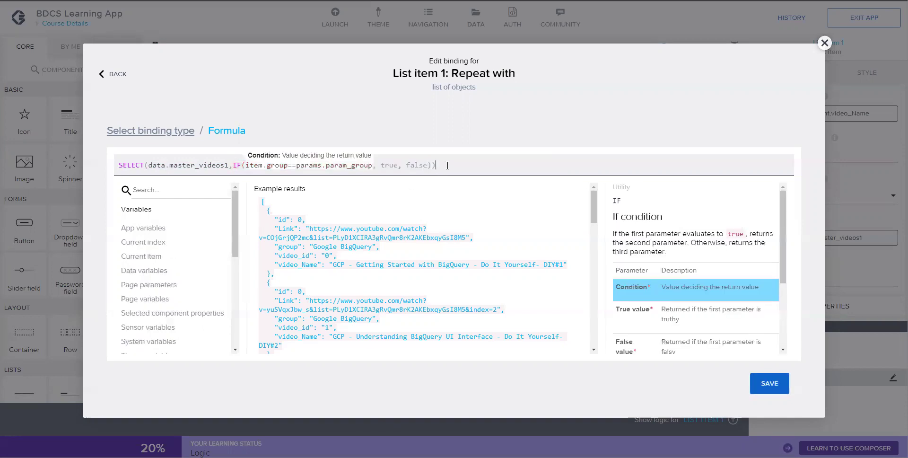
click(448, 165)
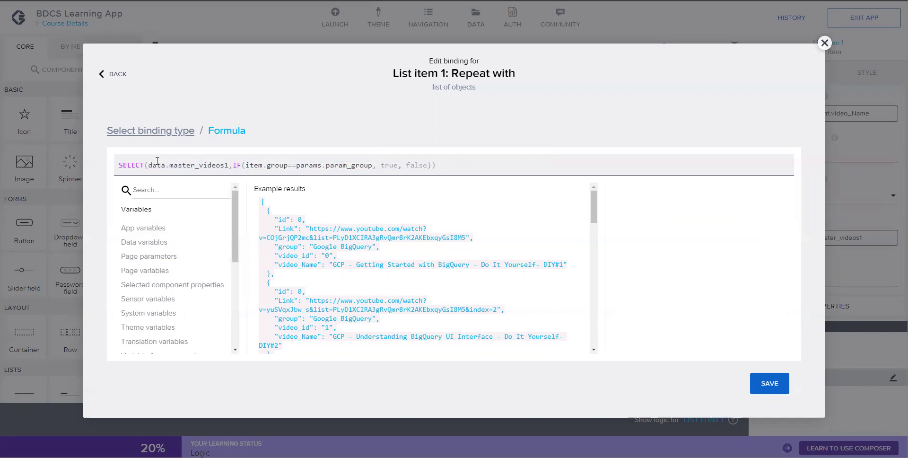
Step: Review the SELECT/IF formula's parts, save the repeat binding, then save the app
double_click(135, 165)
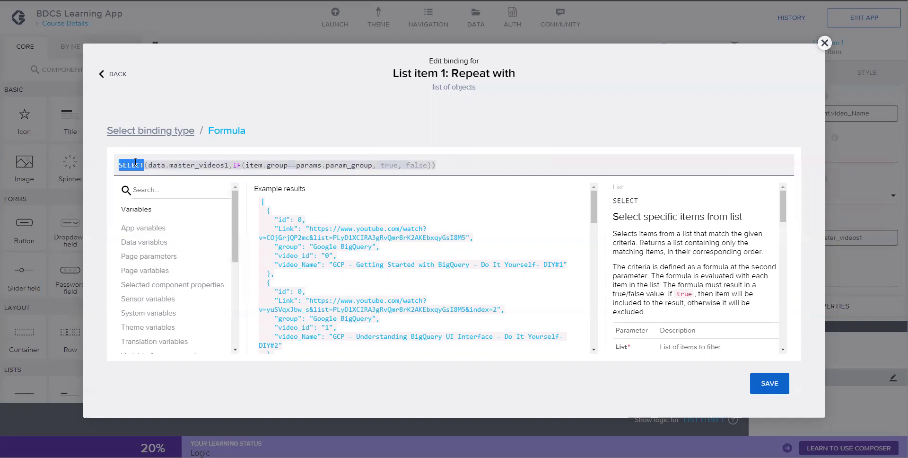
drag(147, 166, 249, 166)
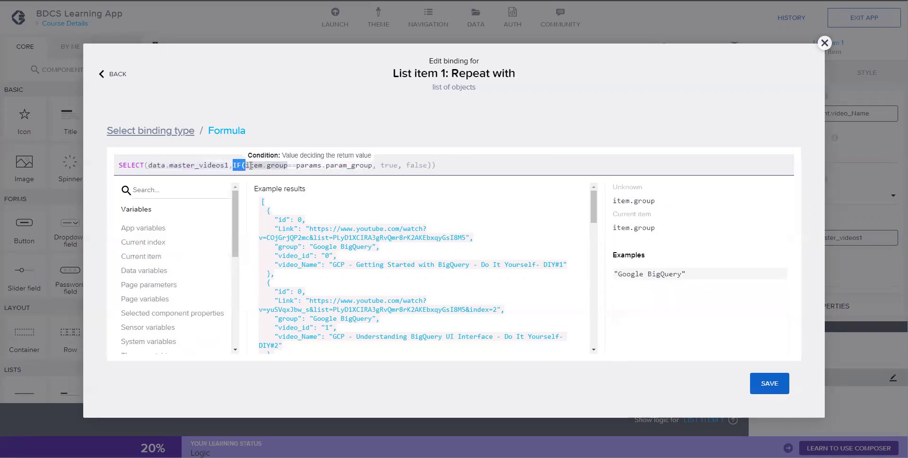
click(248, 165)
click(296, 165)
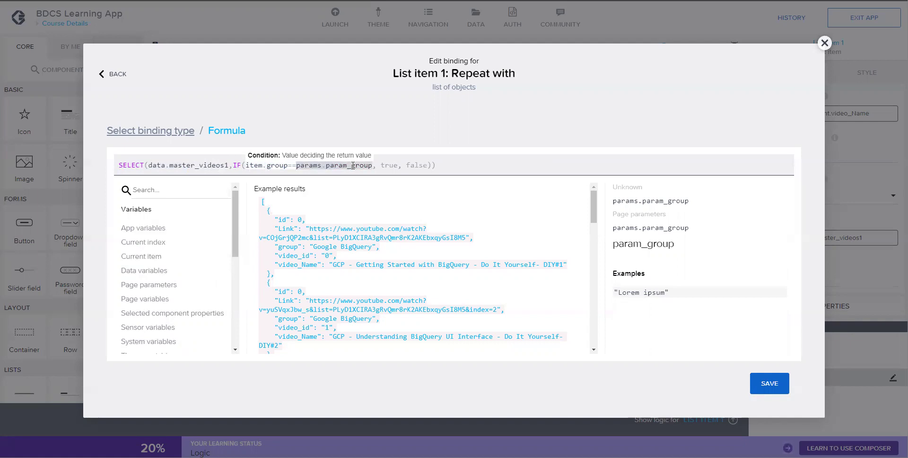
click(389, 165)
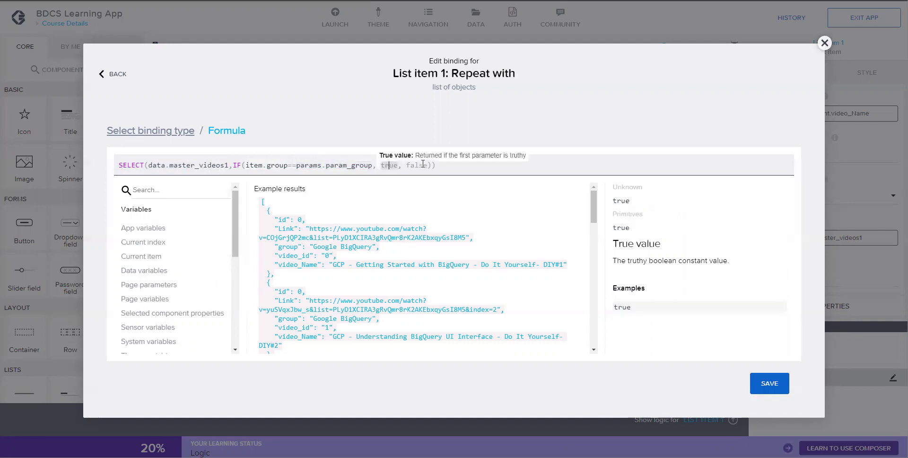
click(447, 165)
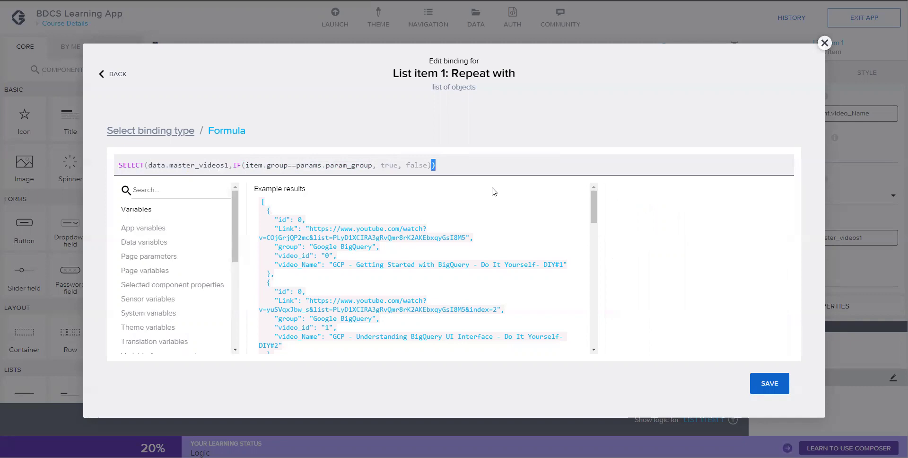
click(773, 387)
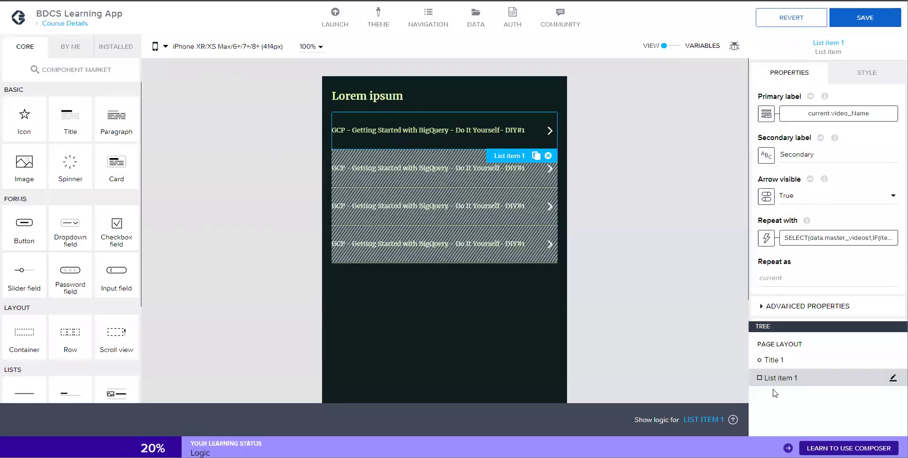
click(851, 18)
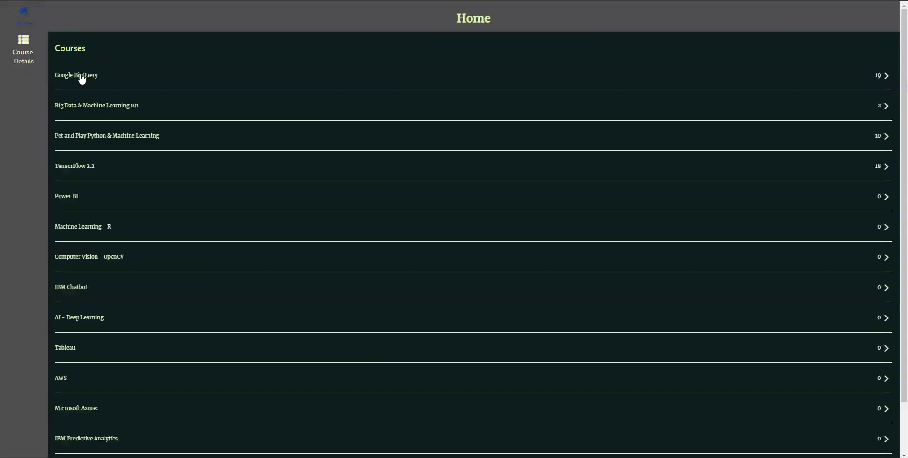
Step: Preview the BigQuery, Big Data & ML 101, TensorFlow 2.2 and Power BI course pages, returning Home
click(67, 81)
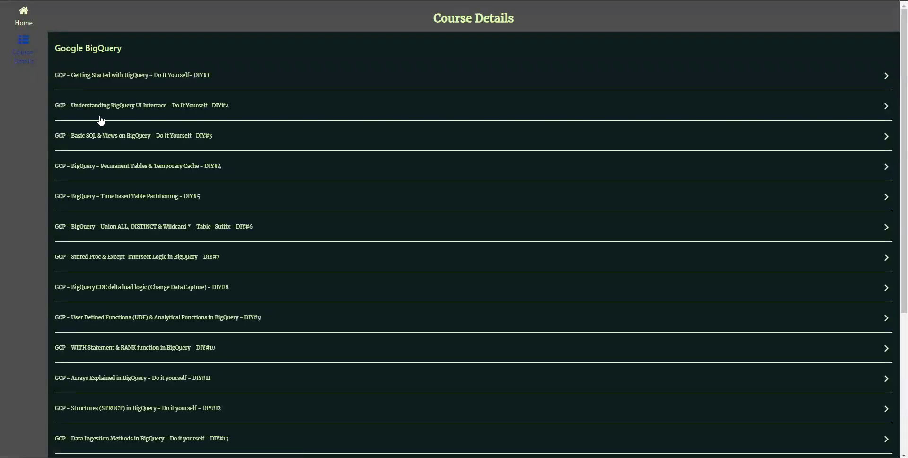
scroll(107, 128, down, 3)
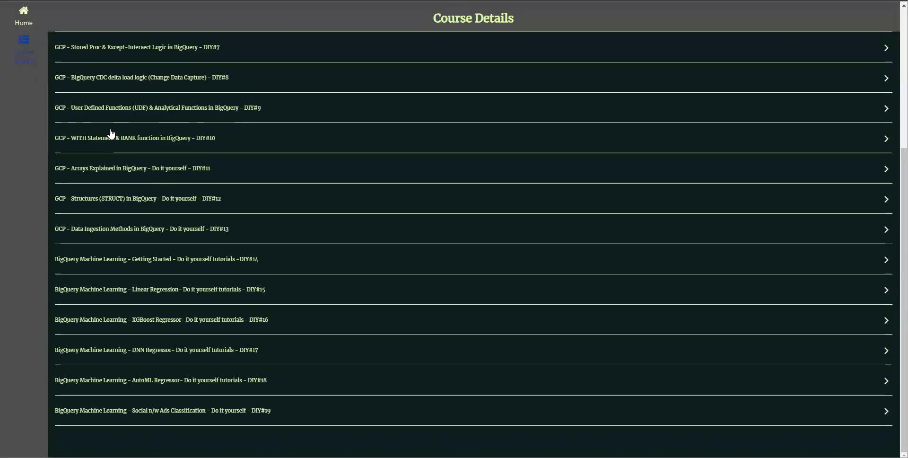
scroll(111, 133, up, 5)
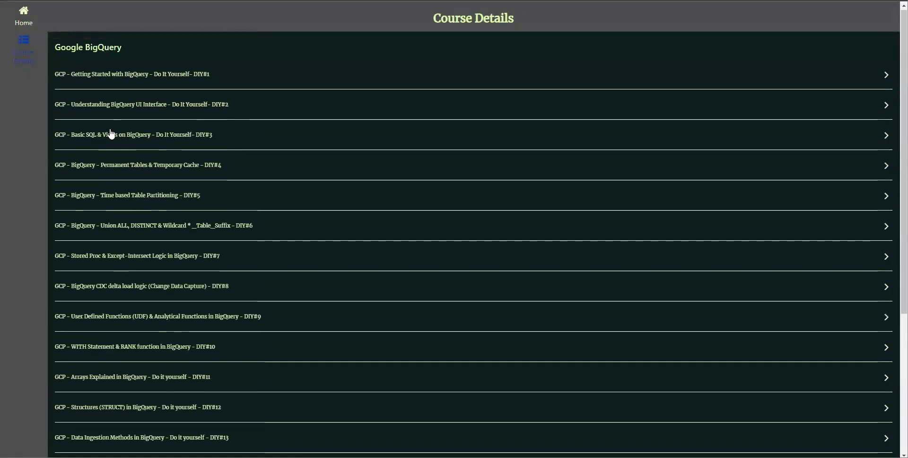
click(22, 26)
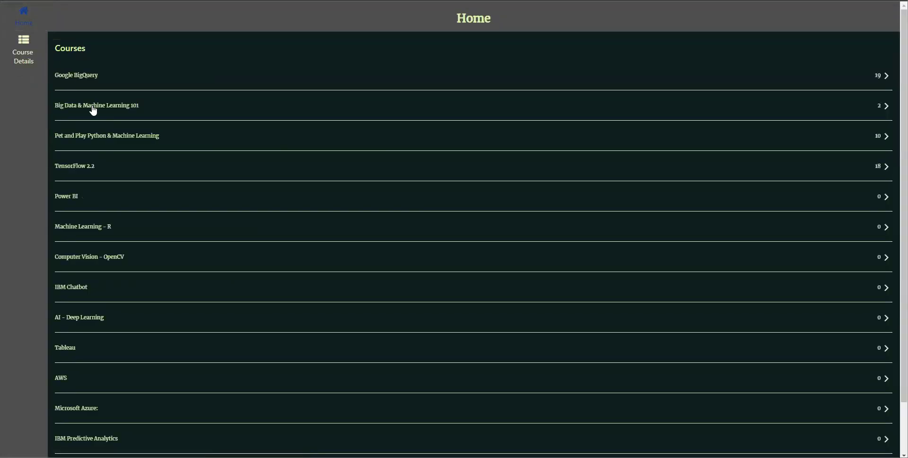
click(94, 108)
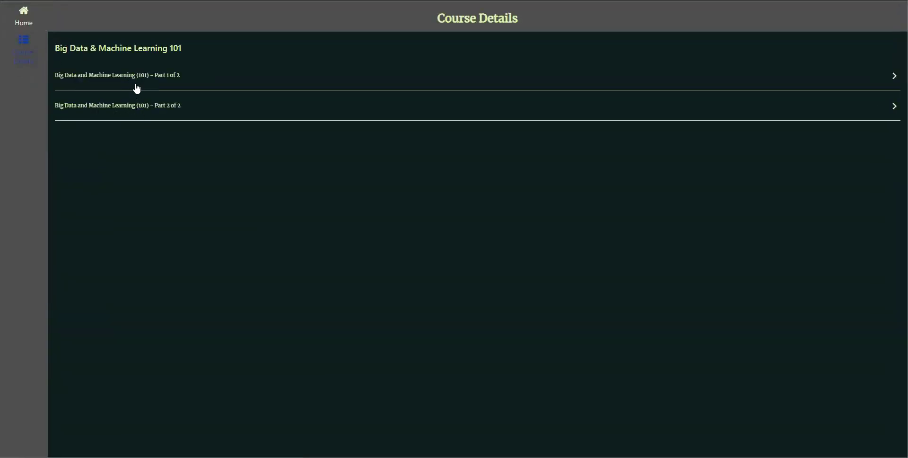
click(21, 15)
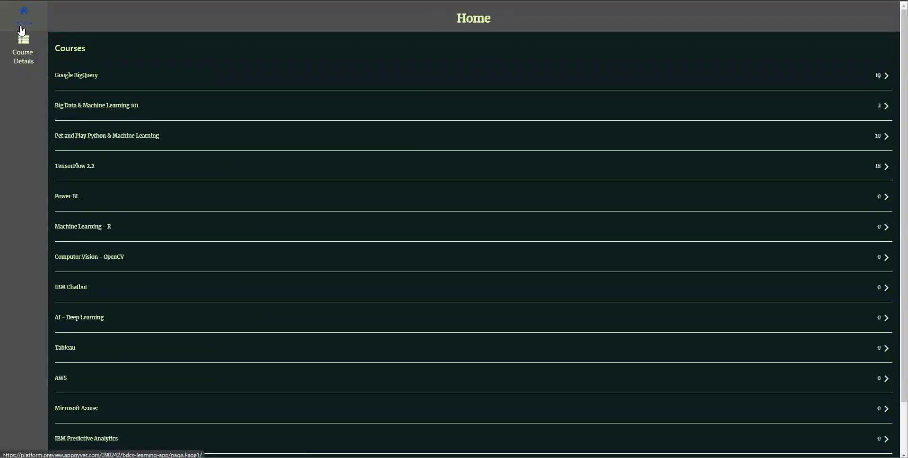
click(85, 168)
scroll(102, 111, down, 1)
scroll(103, 111, down, 2)
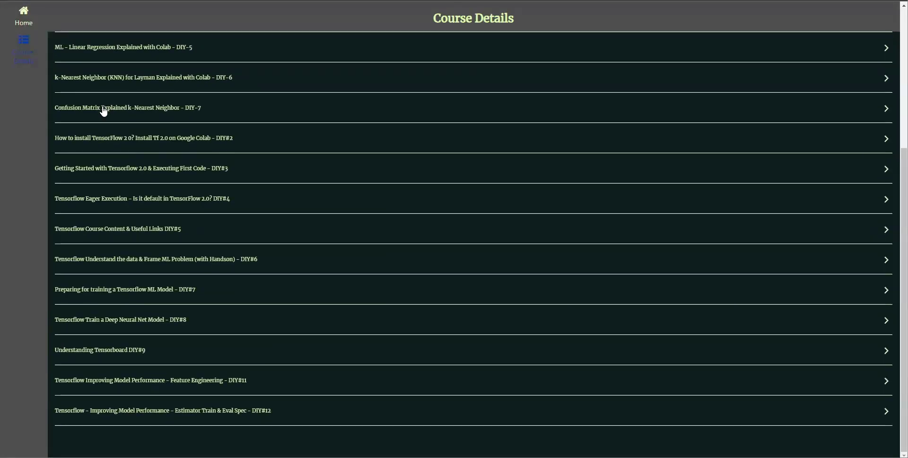
scroll(103, 110, up, 3)
click(20, 23)
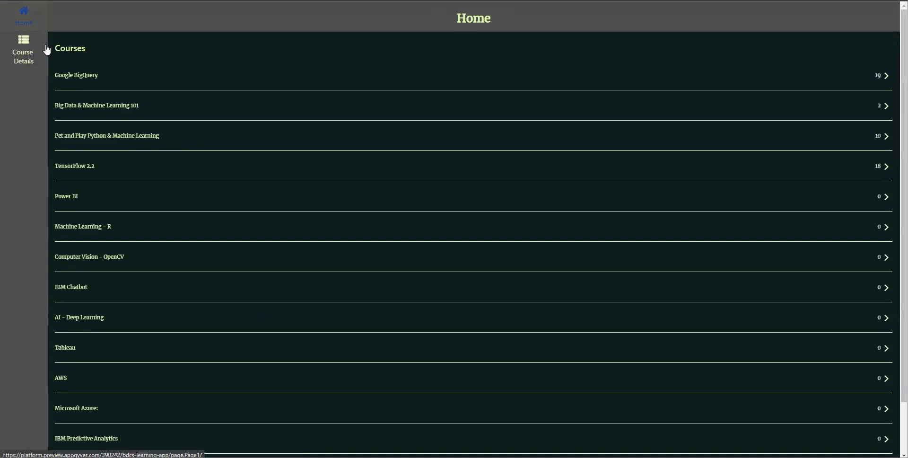
click(73, 197)
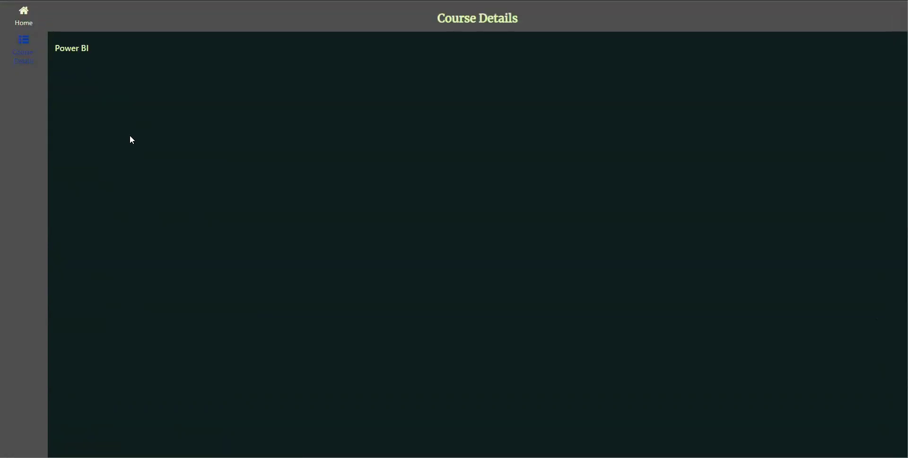
click(27, 17)
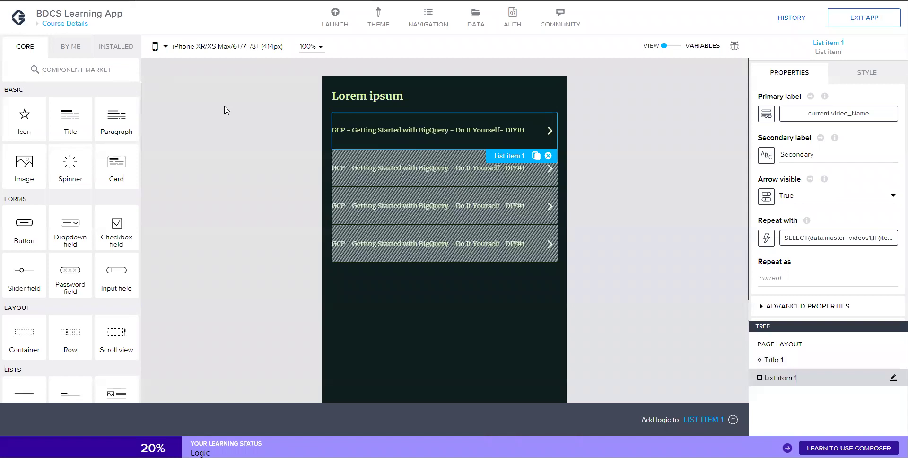
mouse_move(837, 238)
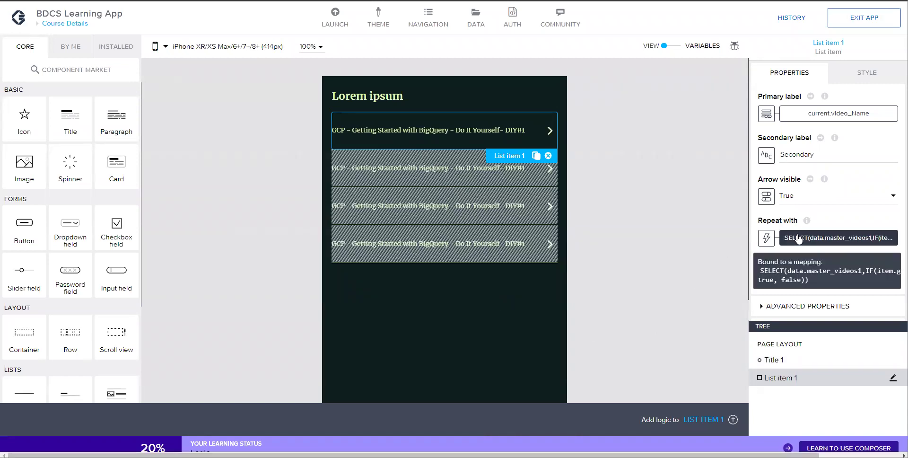
Step: Reopen the repeat formula so its condition reads item.group==params.param_group
click(799, 239)
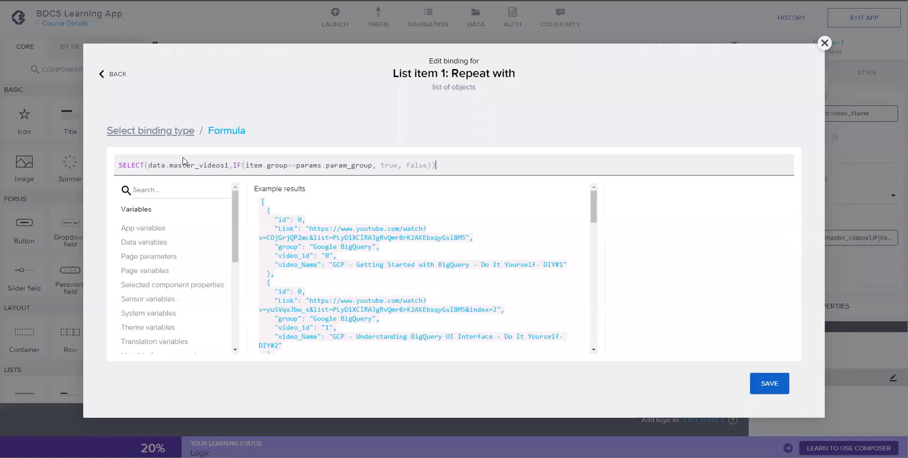
click(129, 165)
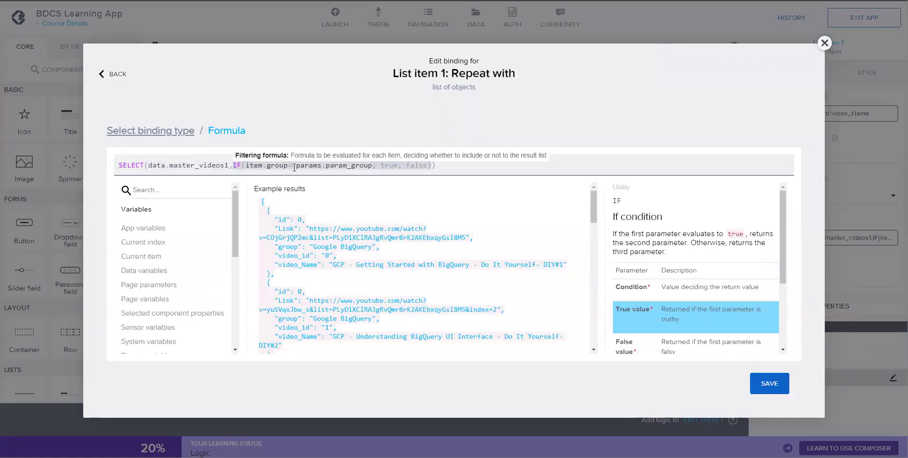
text(=)
click(444, 167)
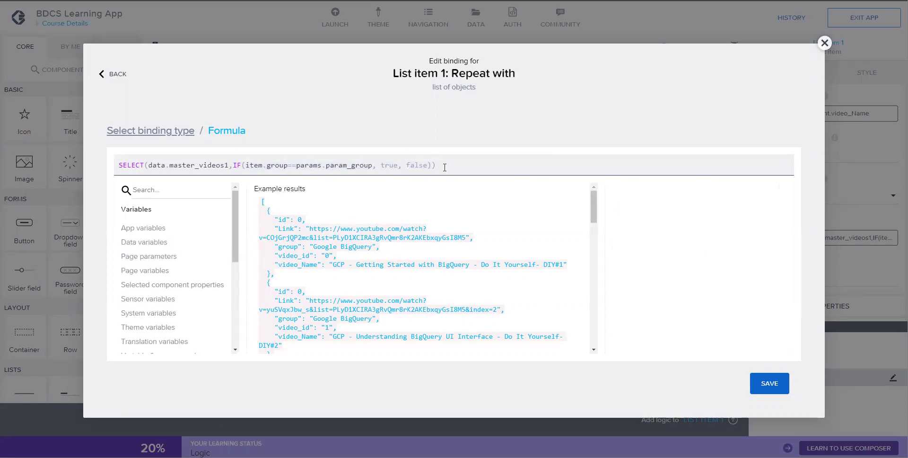